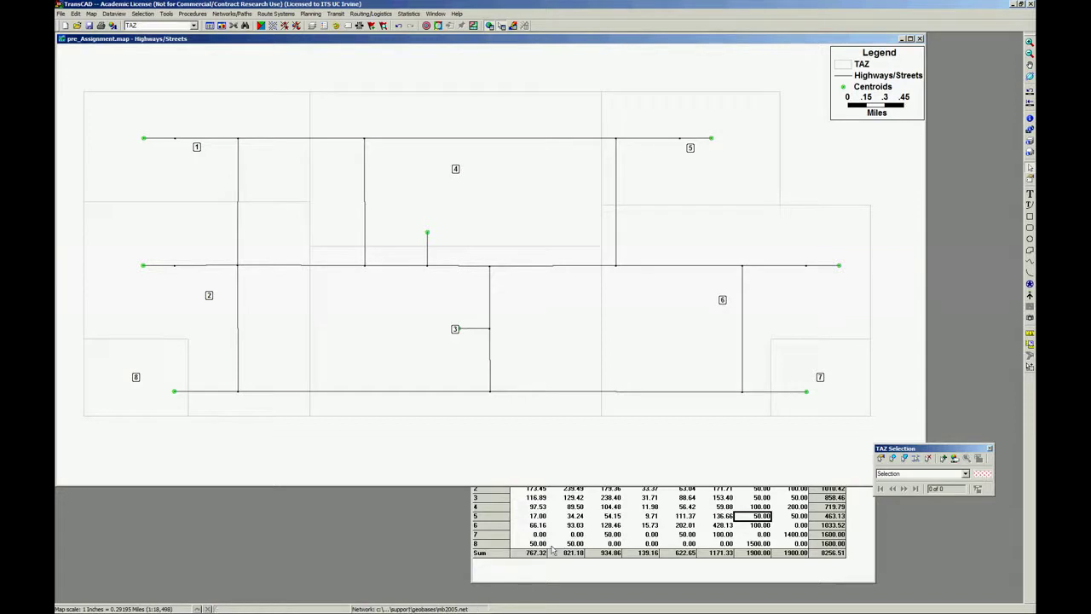
Step: Position the OD PM Peak matrix window over the map so all rows and the 8256.51 total show
click(564, 511)
drag(559, 457, 562, 450)
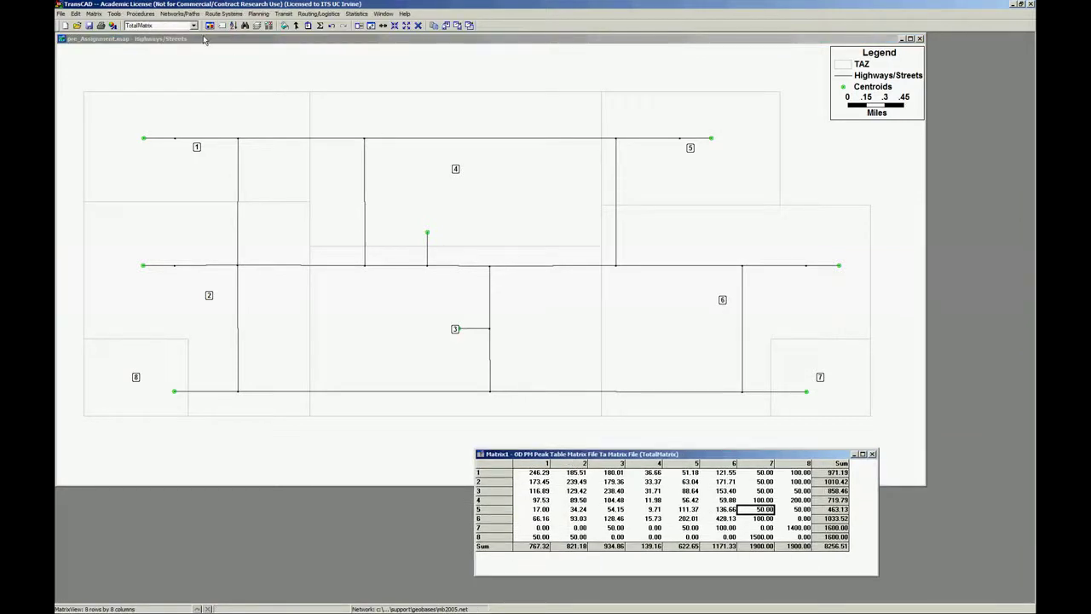
click(413, 197)
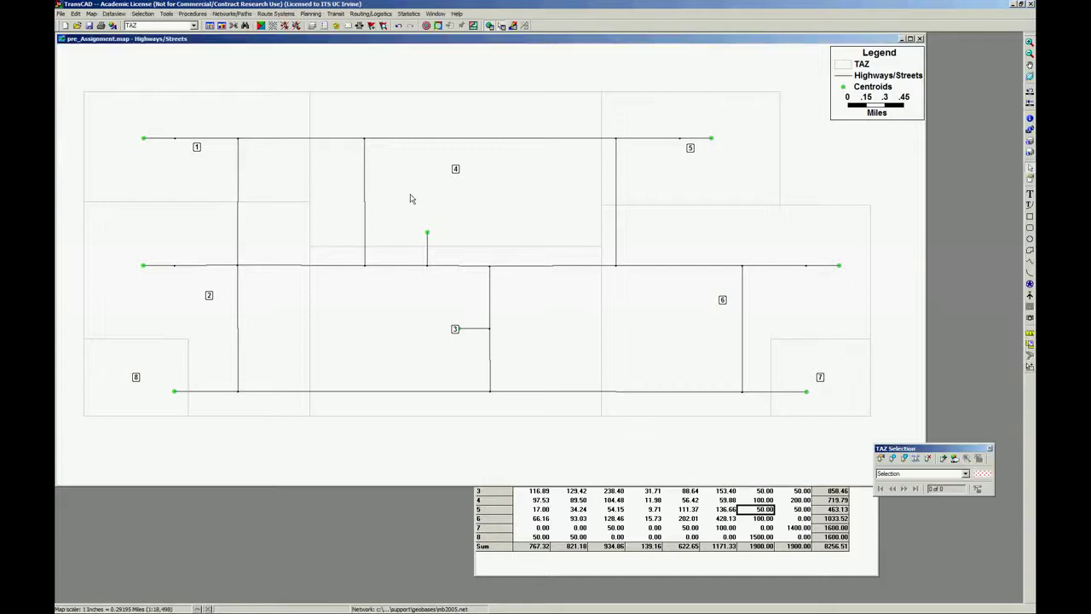
click(692, 507)
drag(708, 452, 680, 443)
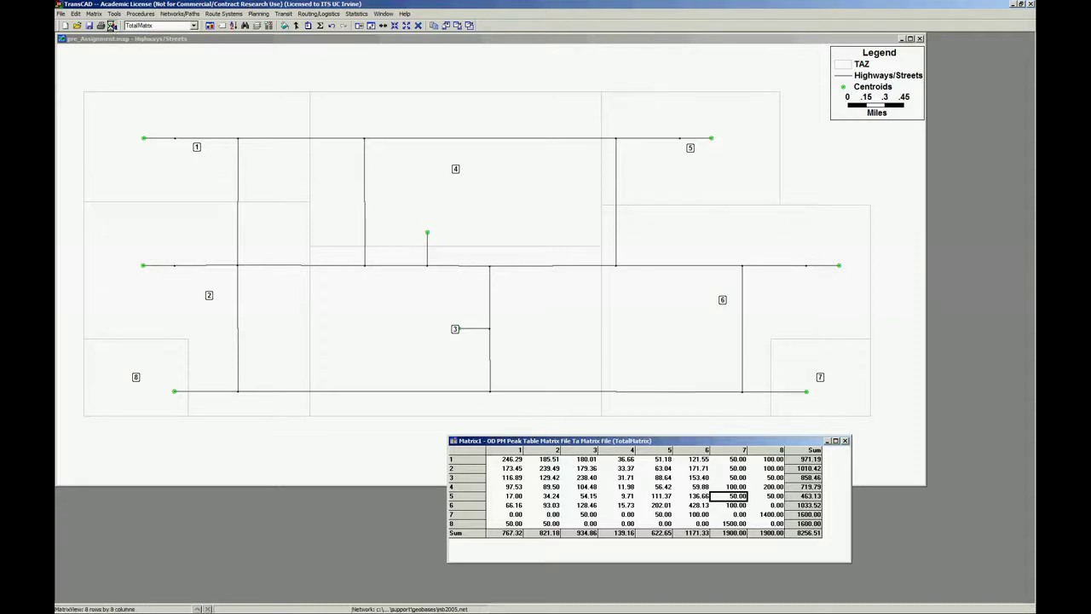
Step: Set the matrix display to 0 decimals so the grand total reads 8257 trips
click(112, 27)
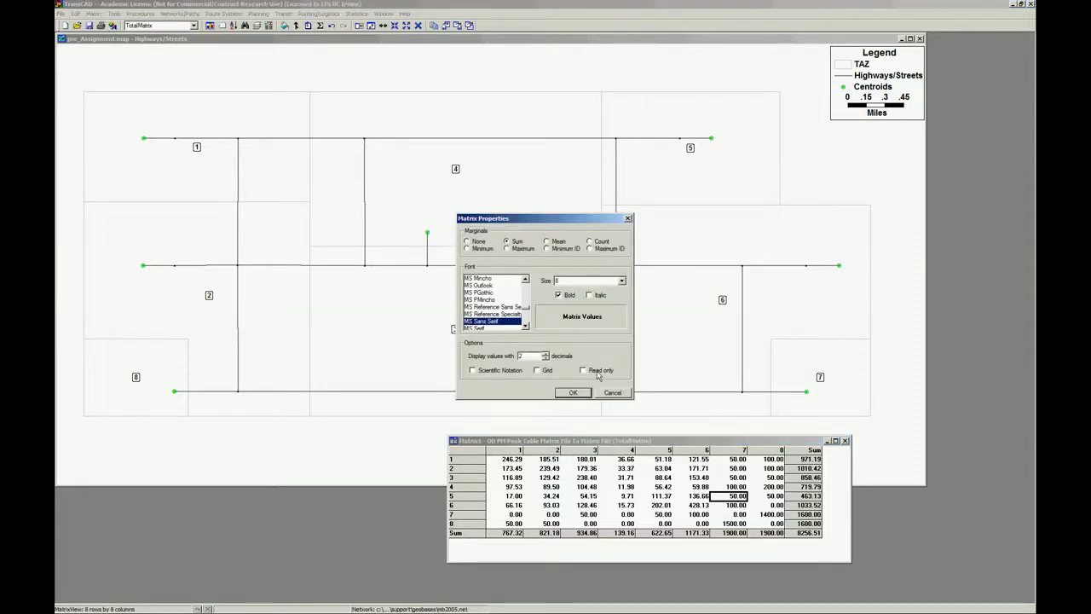
double_click(544, 359)
click(572, 392)
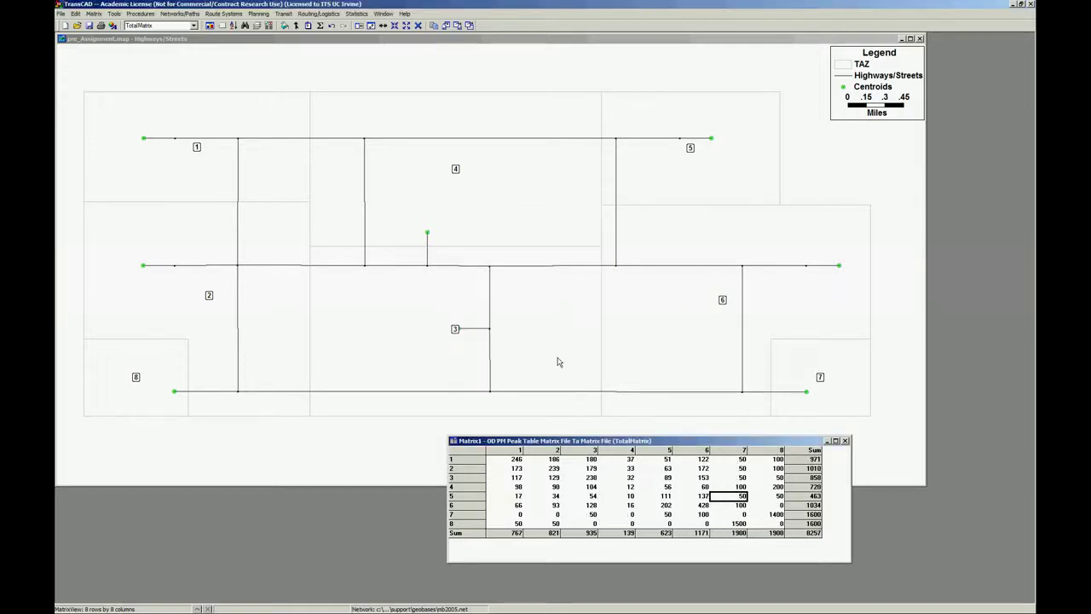
click(486, 322)
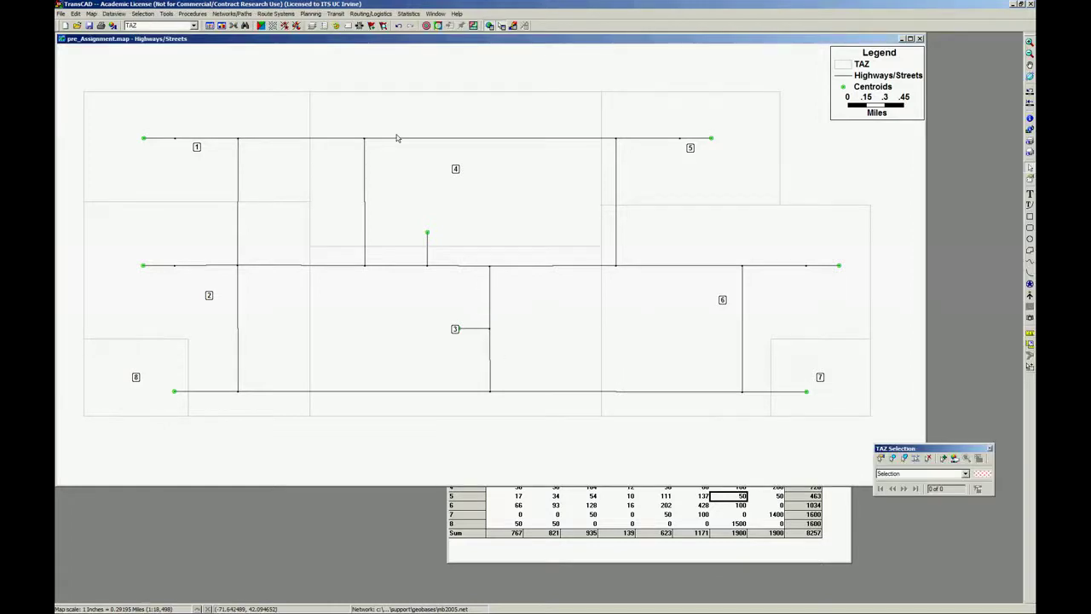
Step: Turn on display of all interface elements, including the status bar
click(312, 15)
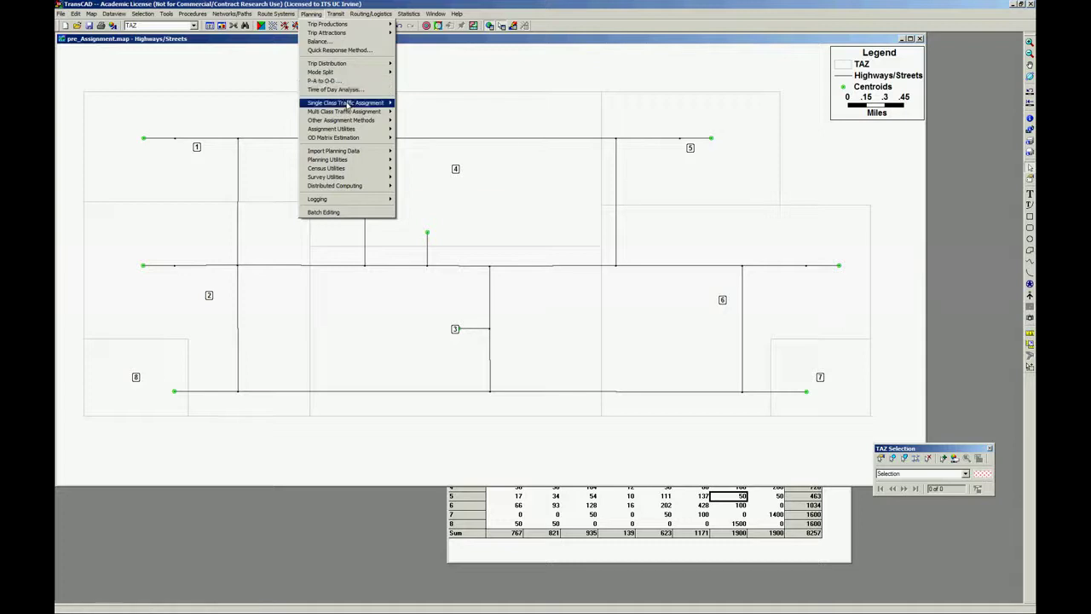
mouse_move(348, 106)
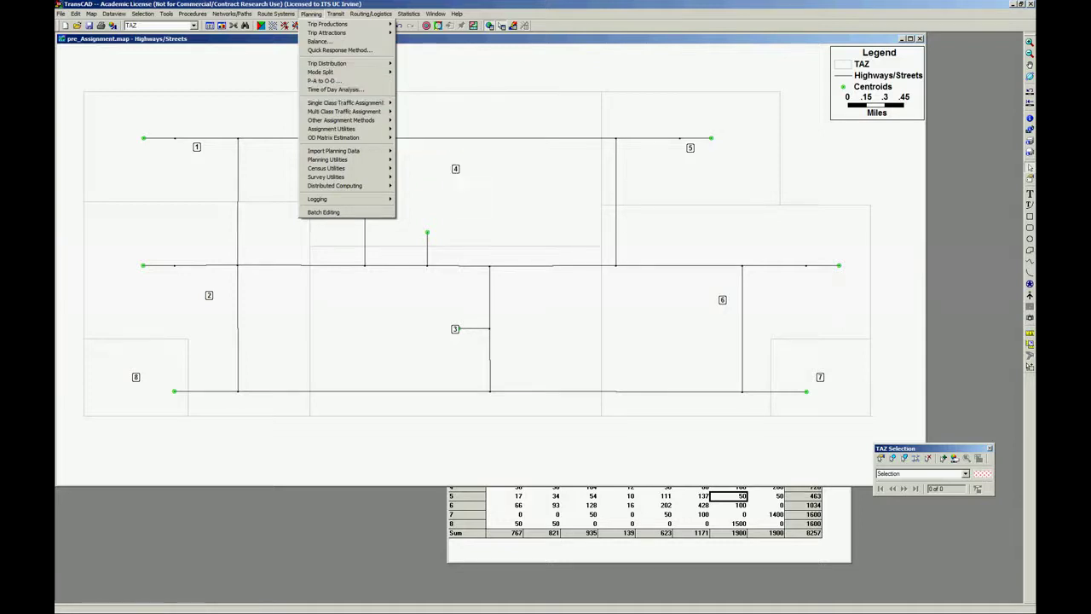
click(347, 105)
click(310, 13)
click(300, 7)
click(192, 13)
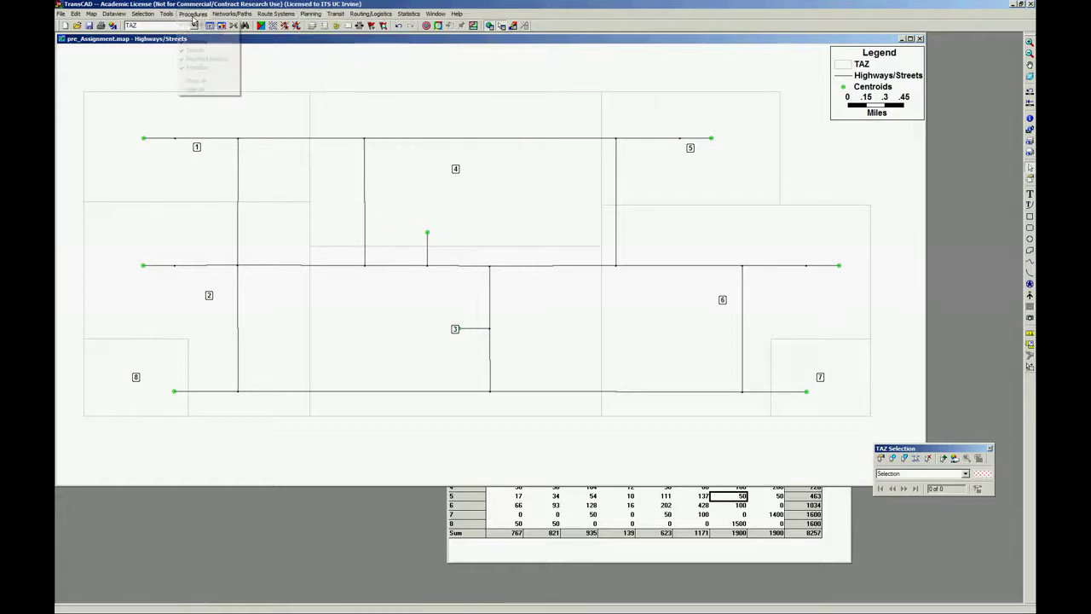
click(212, 81)
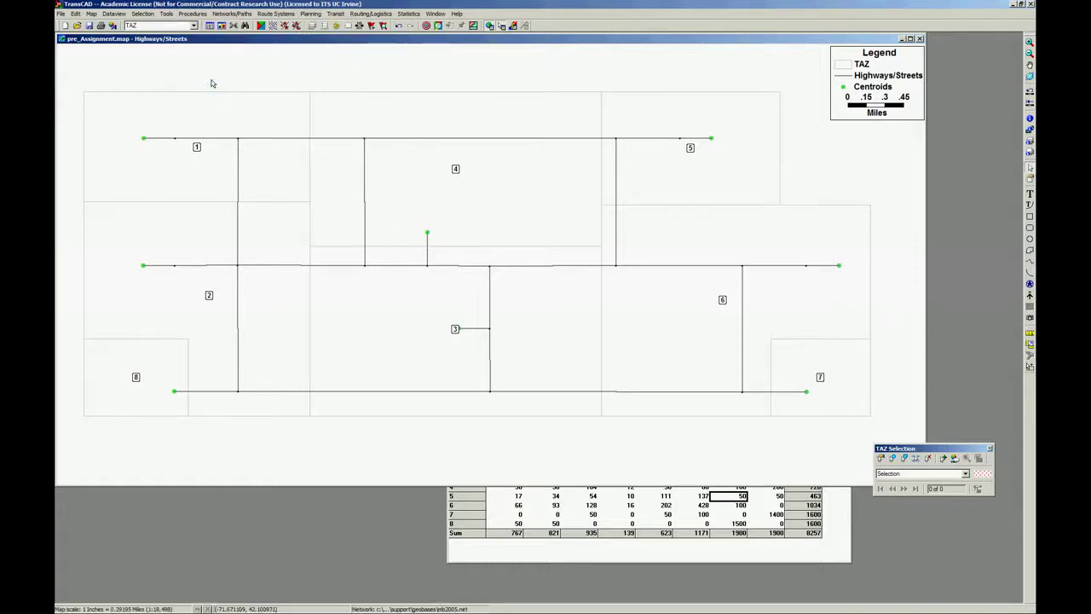
click(317, 15)
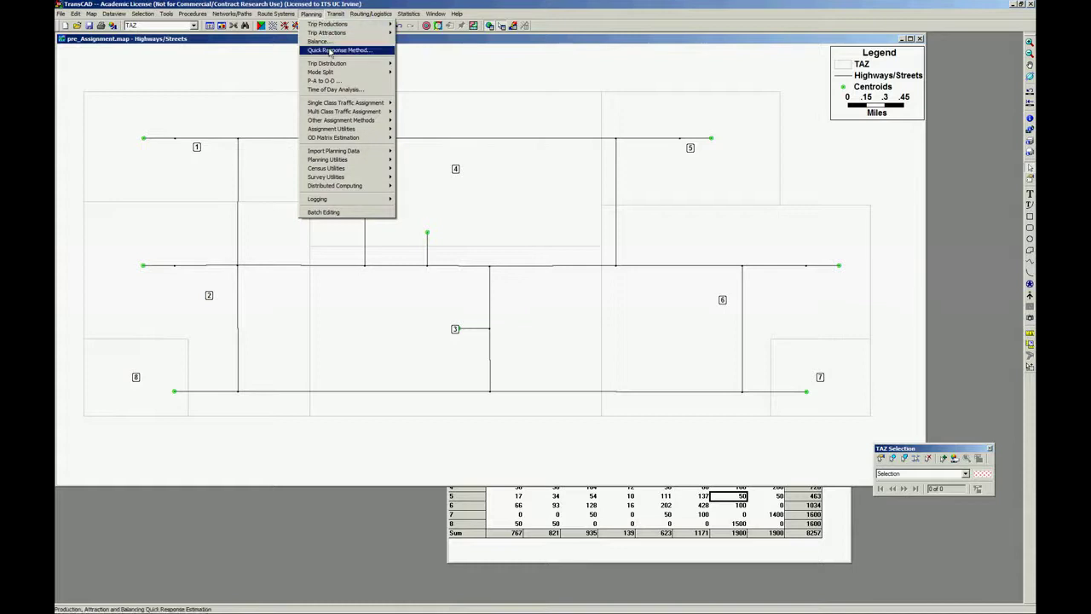
mouse_move(346, 106)
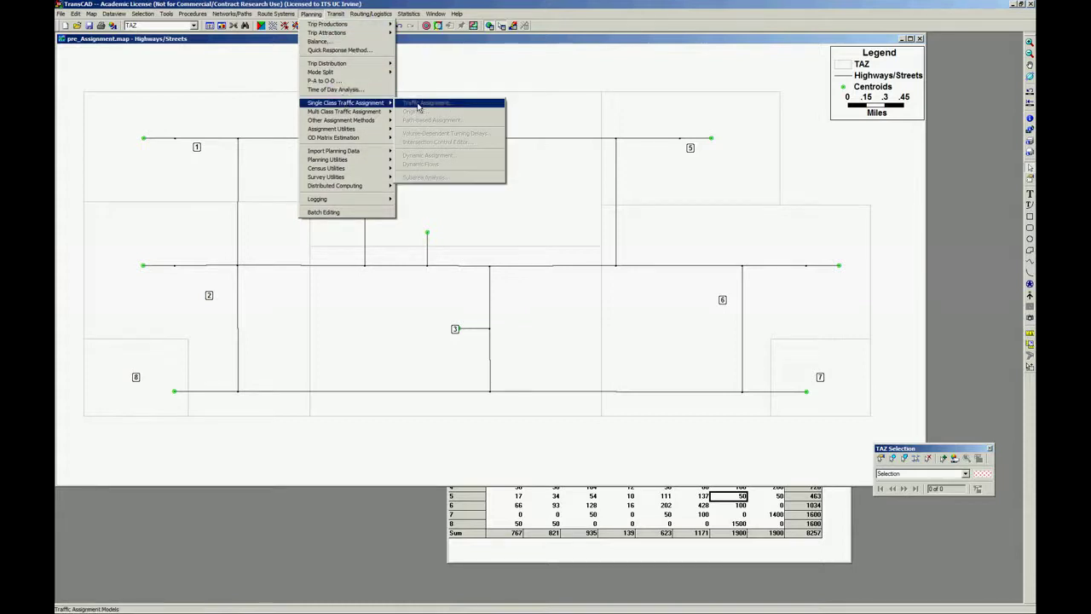
Step: Make Highways/Streets the working layer and open Planning > Single Class Traffic Assignment > Traffic Assignment
click(191, 26)
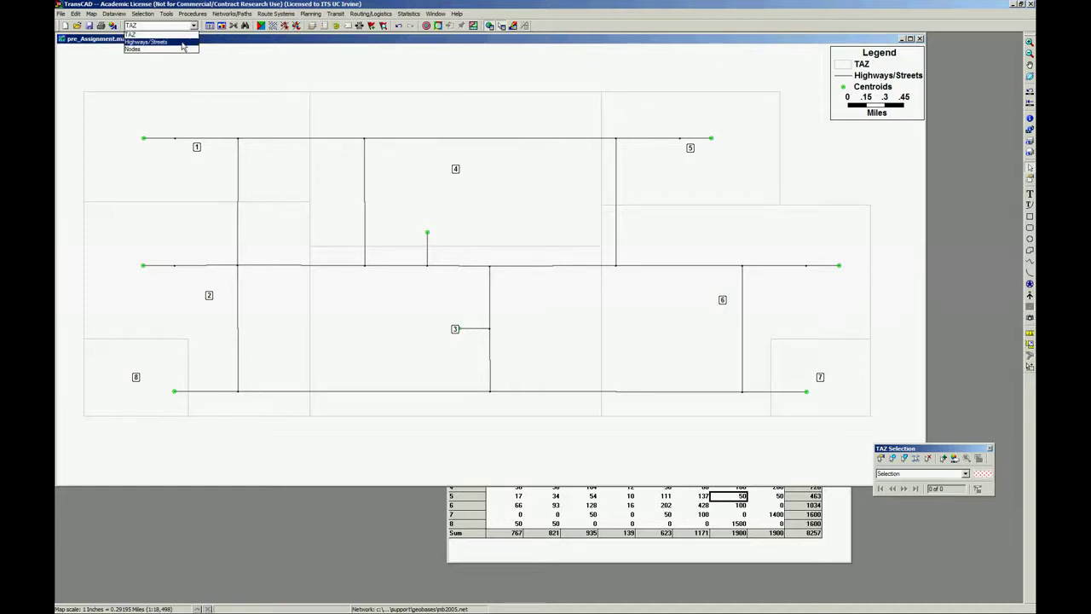
click(183, 43)
click(310, 14)
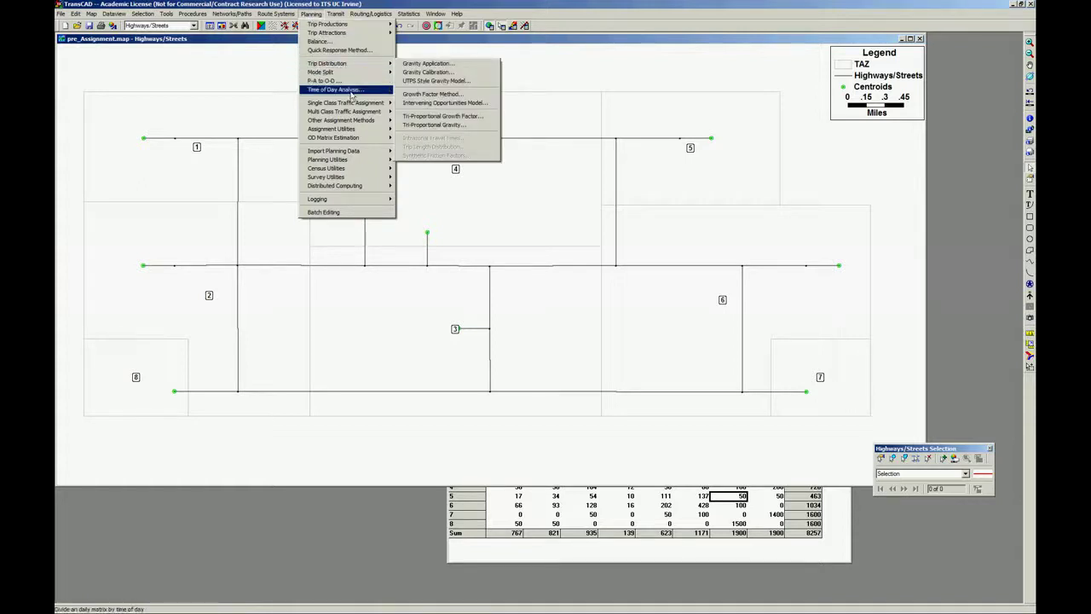
mouse_move(351, 102)
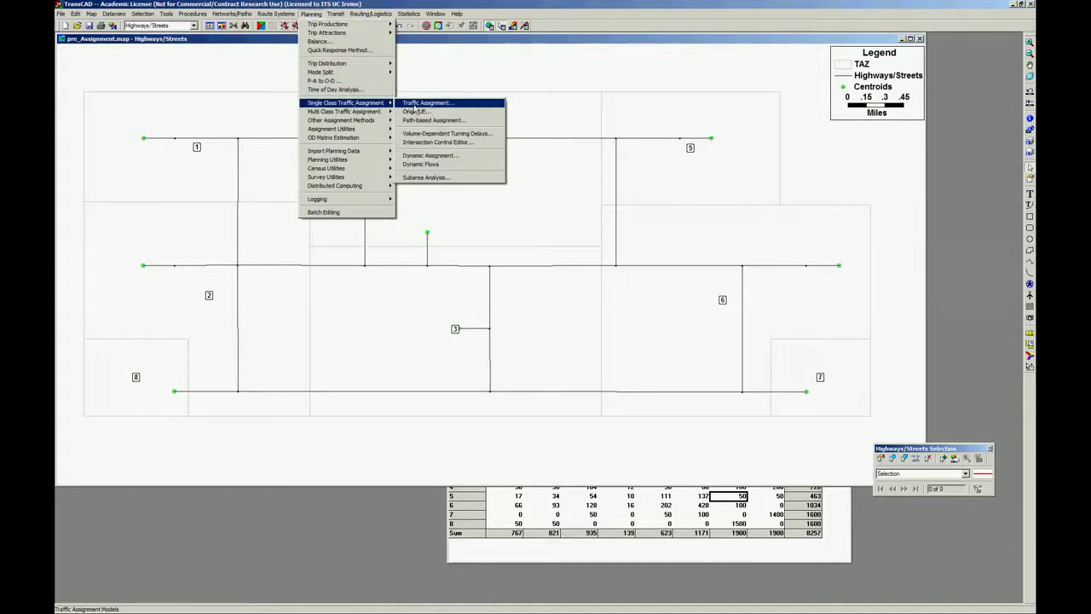
click(414, 104)
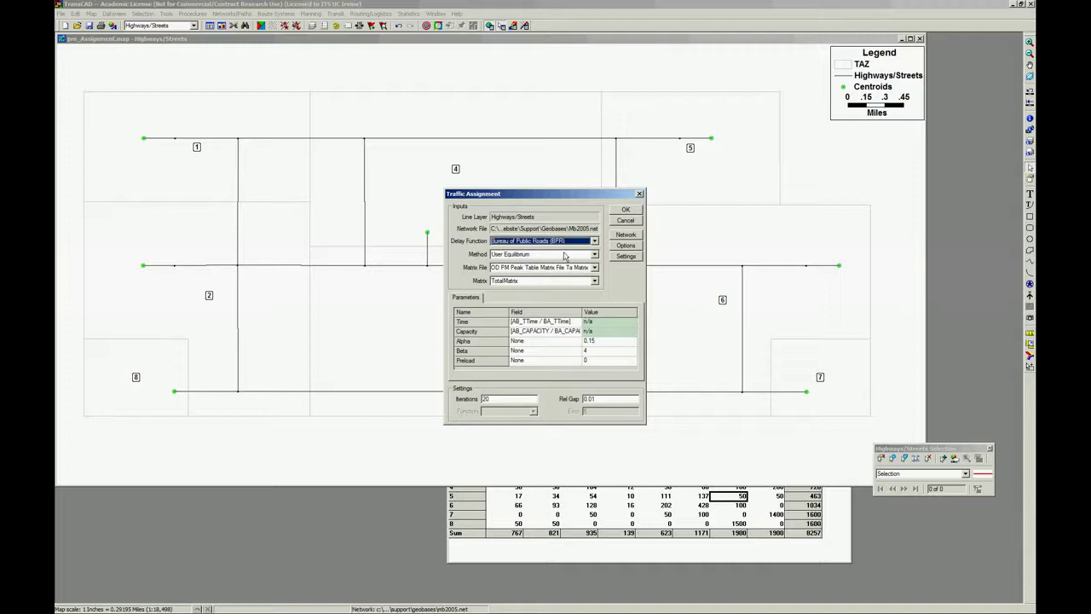
Step: Keep User Equilibrium and assign the TotalMatrix from the OD PM Peak Table matrix file
drag(576, 194, 568, 122)
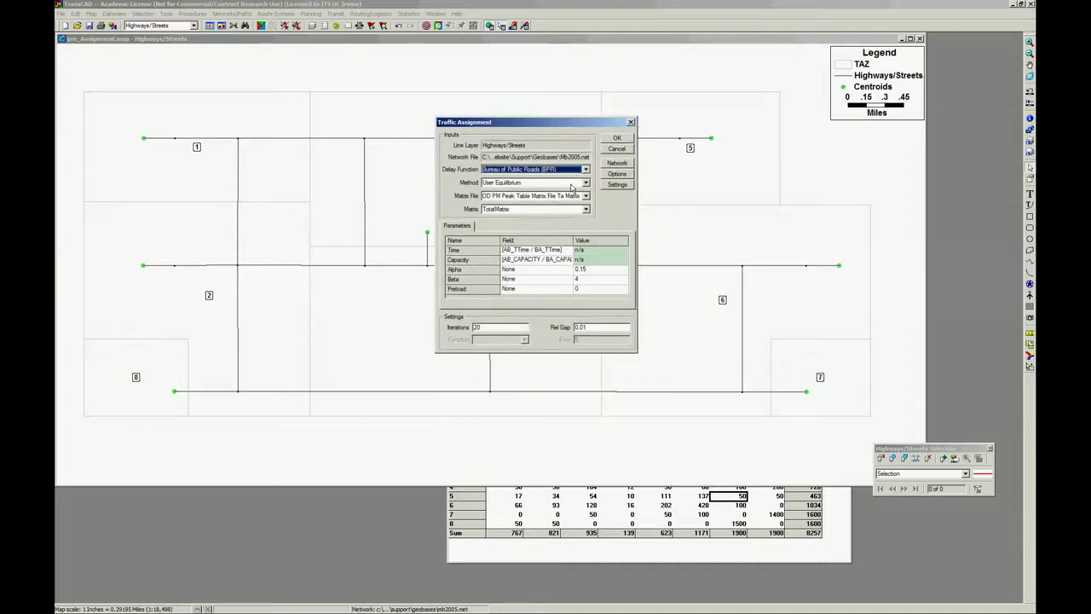
click(571, 184)
click(571, 185)
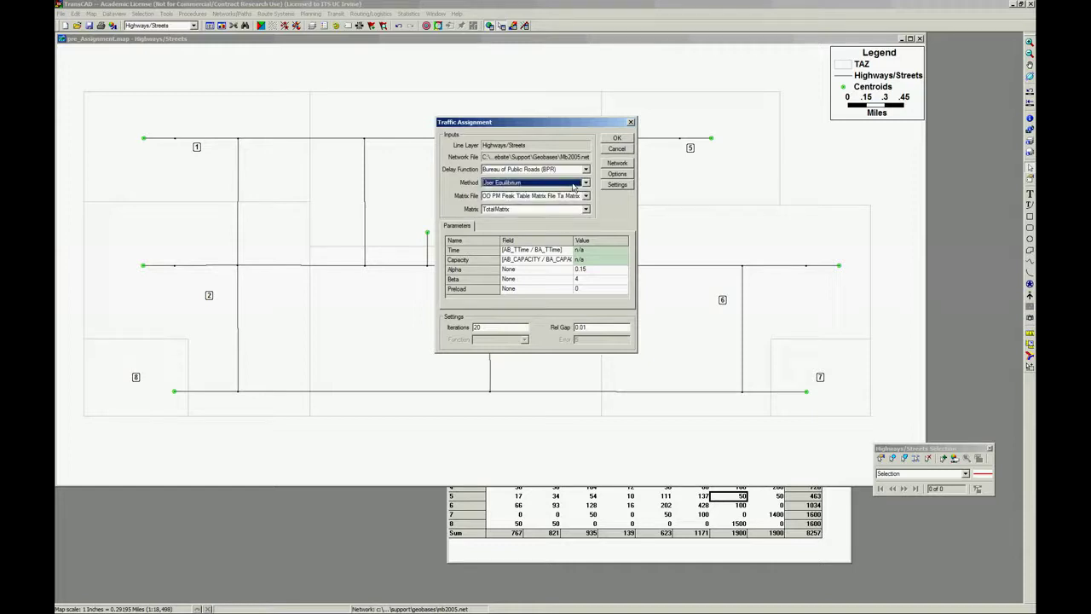
click(575, 197)
click(574, 205)
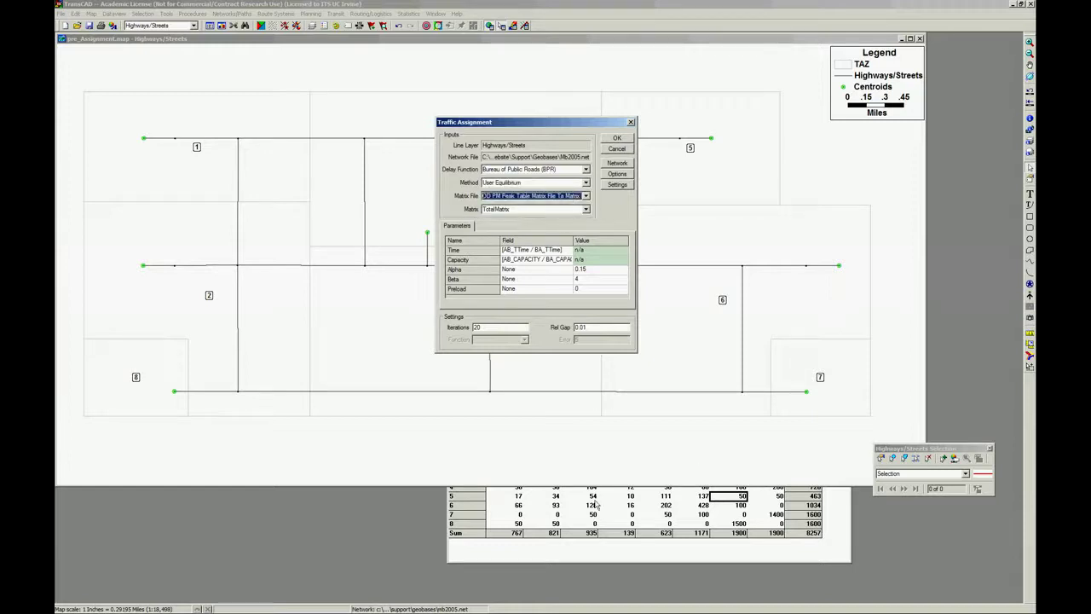
click(535, 209)
click(530, 247)
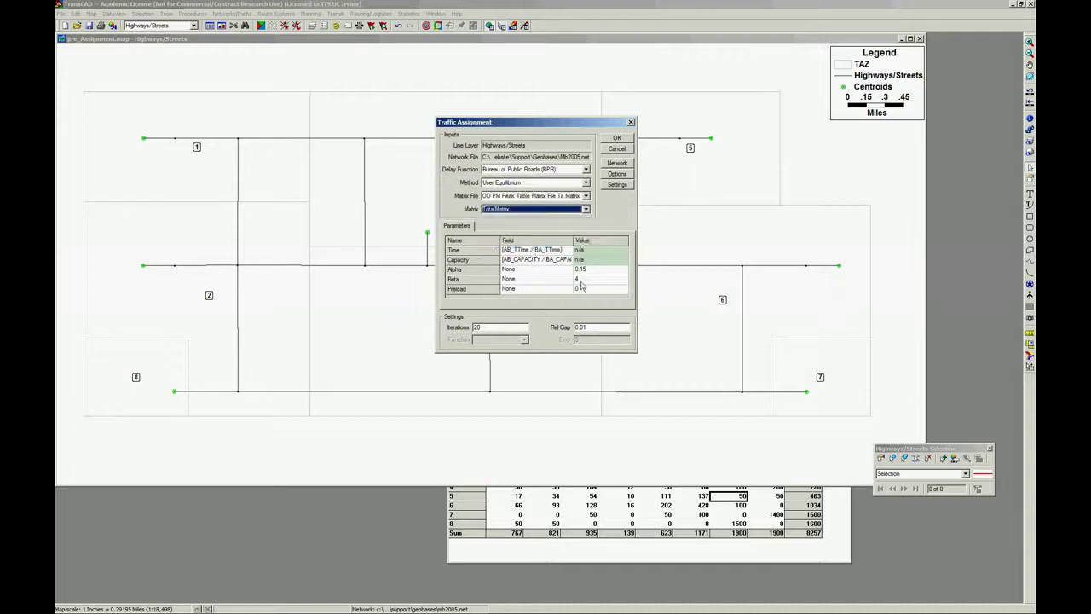
Step: Leave capacity as AB/BA_CAPACITY and set Beta 4 with Alpha 0.15
click(552, 262)
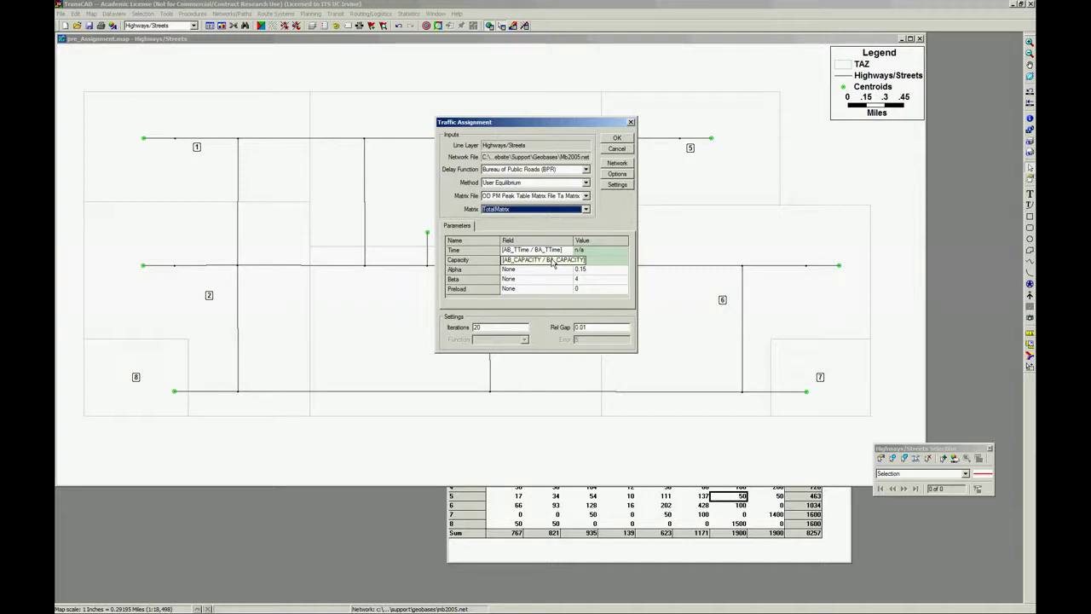
click(610, 291)
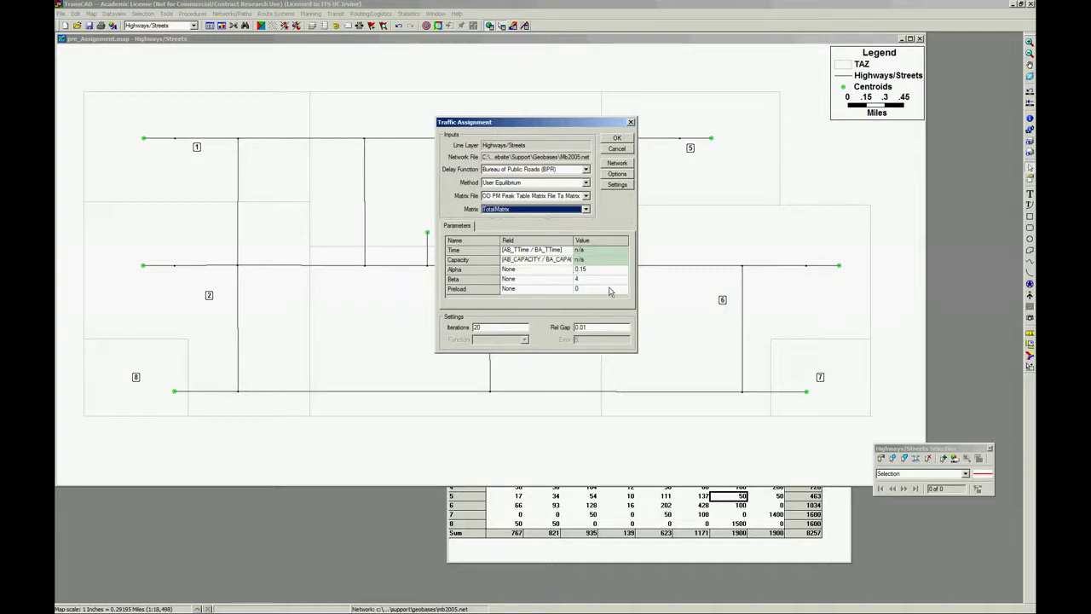
click(599, 279)
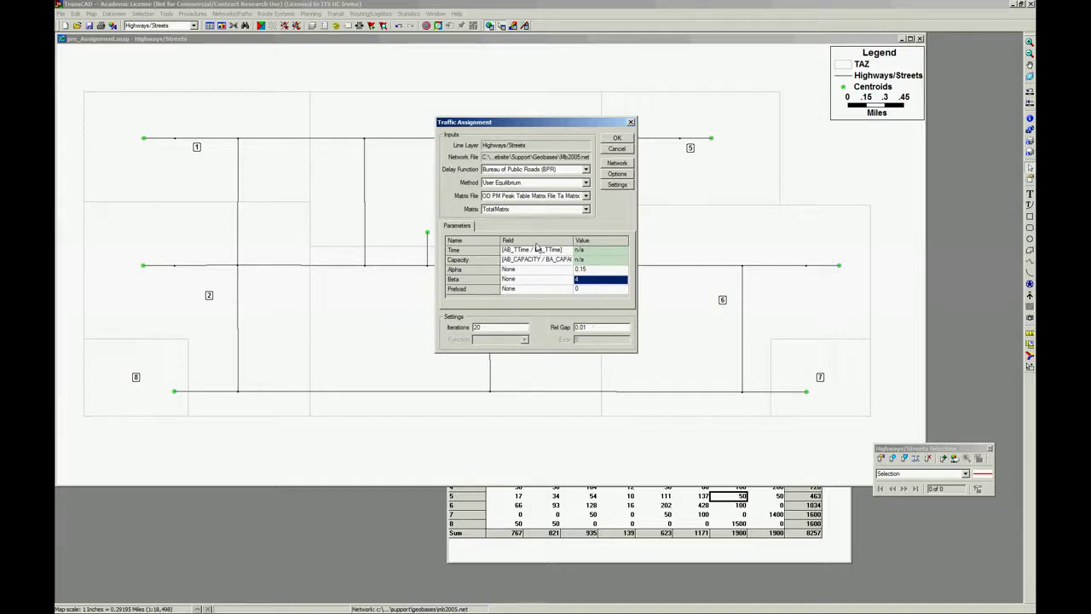
drag(573, 125, 500, 122)
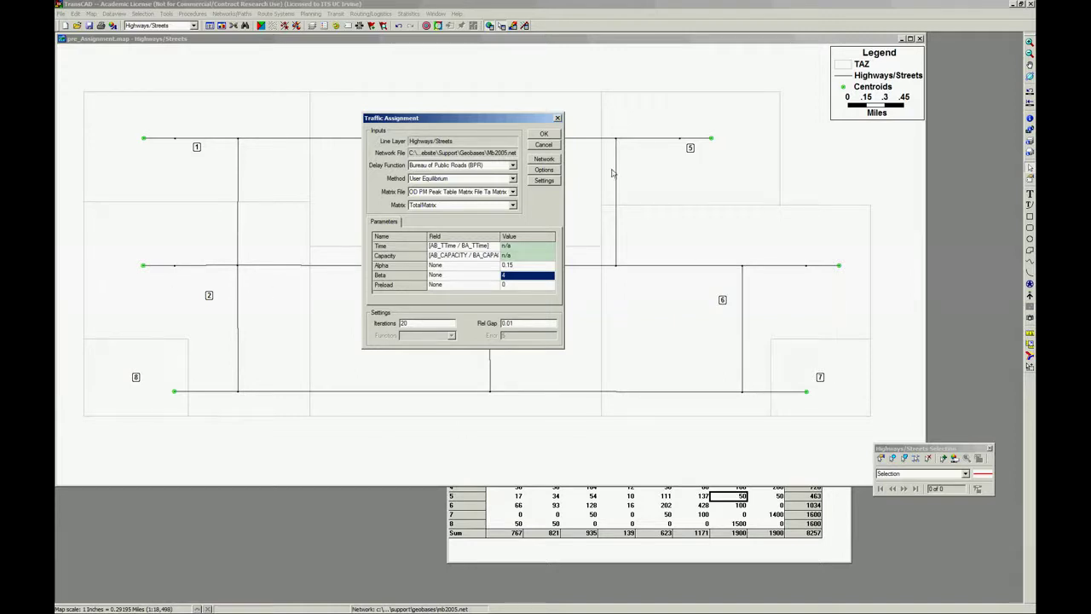
Step: Set the relative gap to 0.0001 and the iterations to 50
click(433, 323)
click(527, 322)
key(BackSpace)
text(001)
key(shift+Tab)
text(5)
Step: Enable Create Themes (V/C max 1.8, interval 0.25, green-yellow-red) and Do Tabulation in Options
click(544, 170)
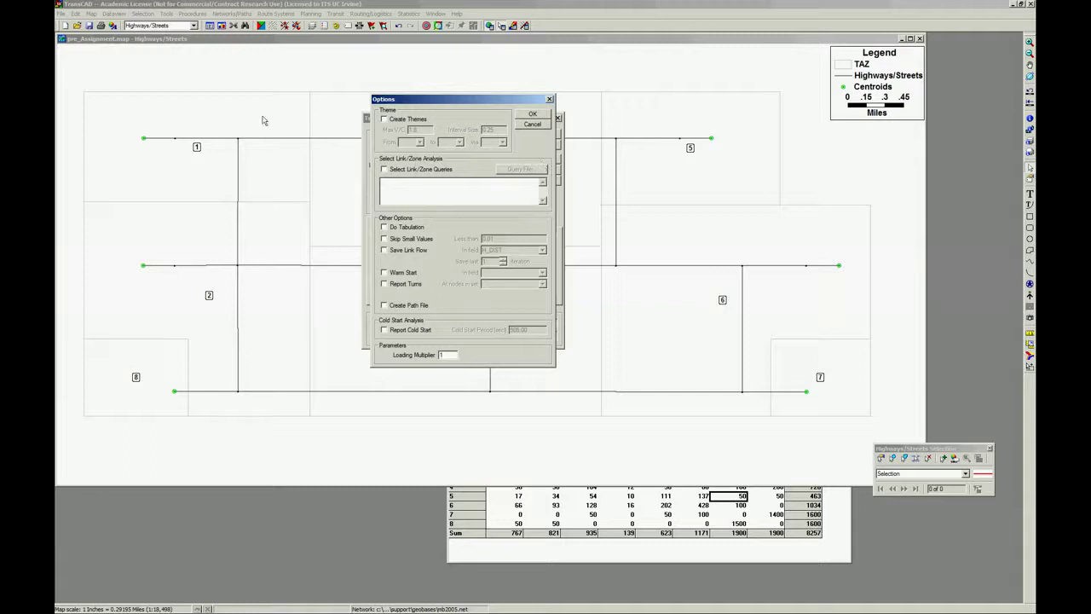
click(383, 119)
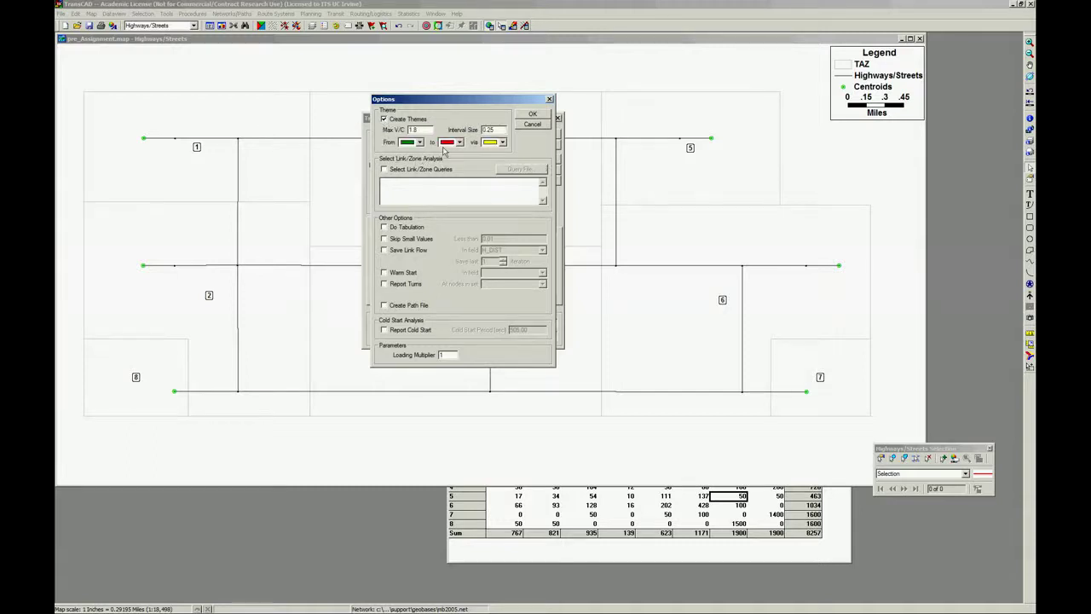
drag(429, 102, 425, 92)
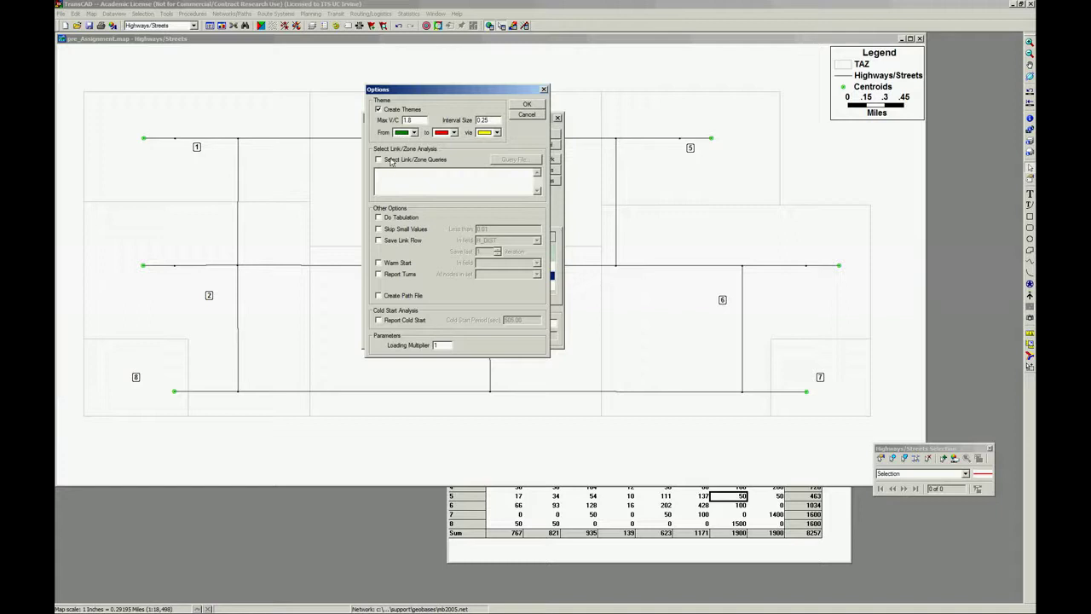
click(379, 218)
click(525, 105)
Step: Proceed to the output file settings and paste the course project path as the base folder
click(544, 135)
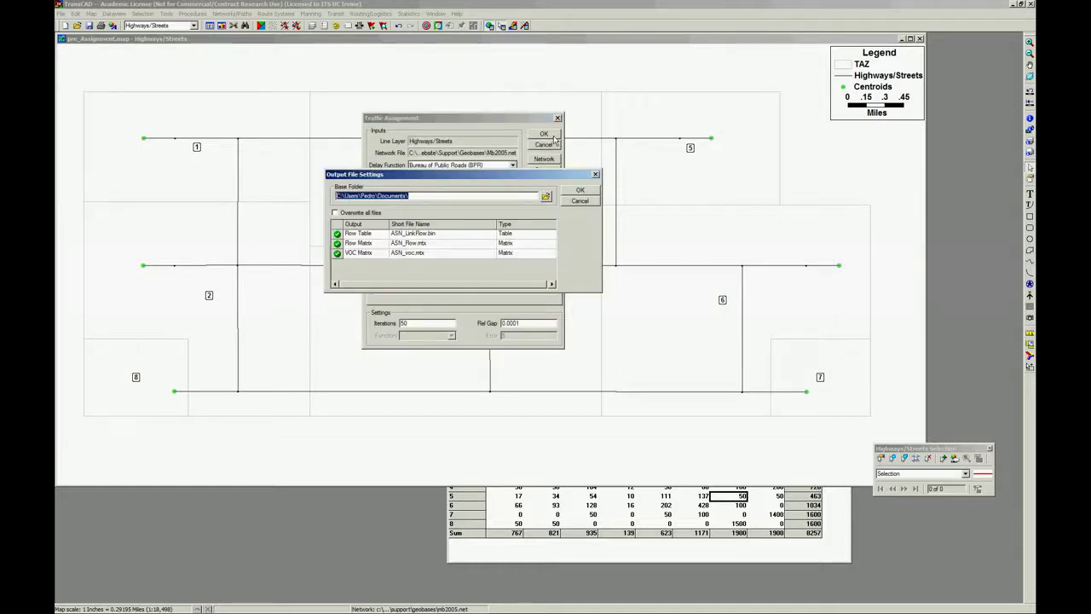
key(Return)
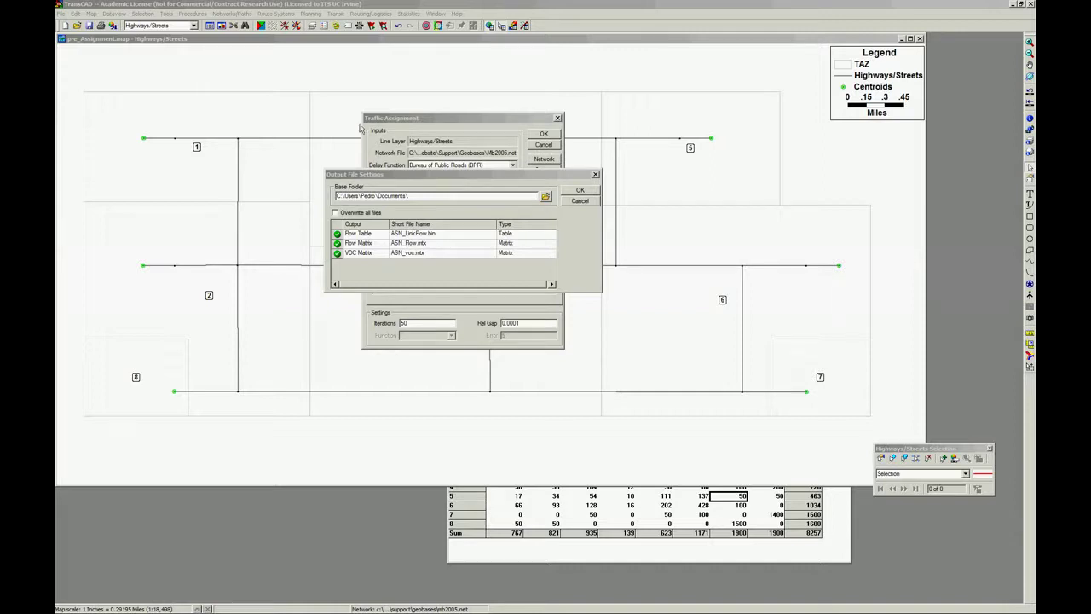
click(411, 196)
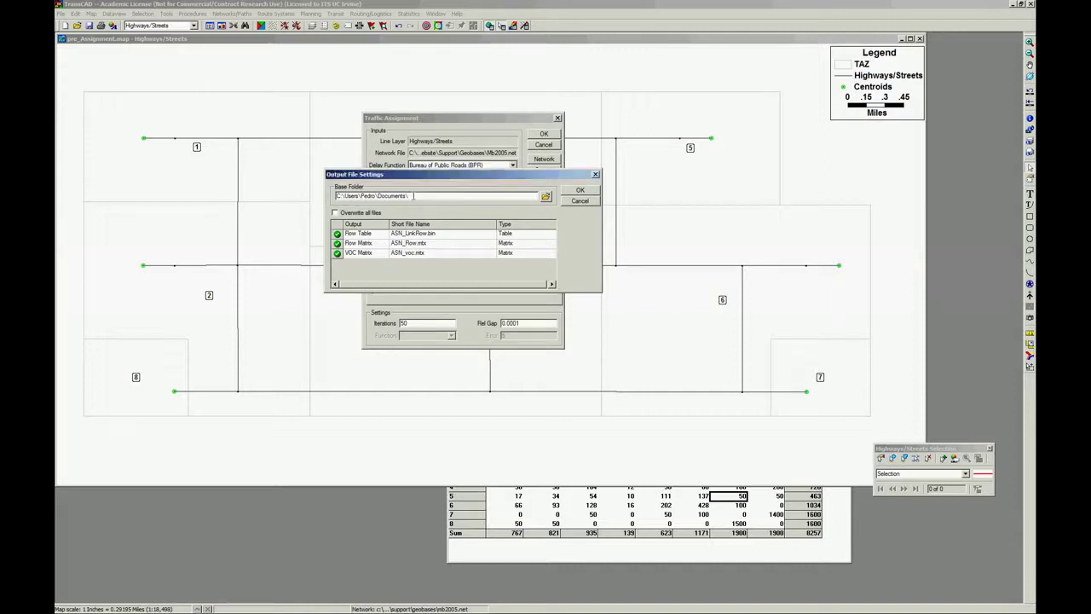
drag(407, 196, 139, 211)
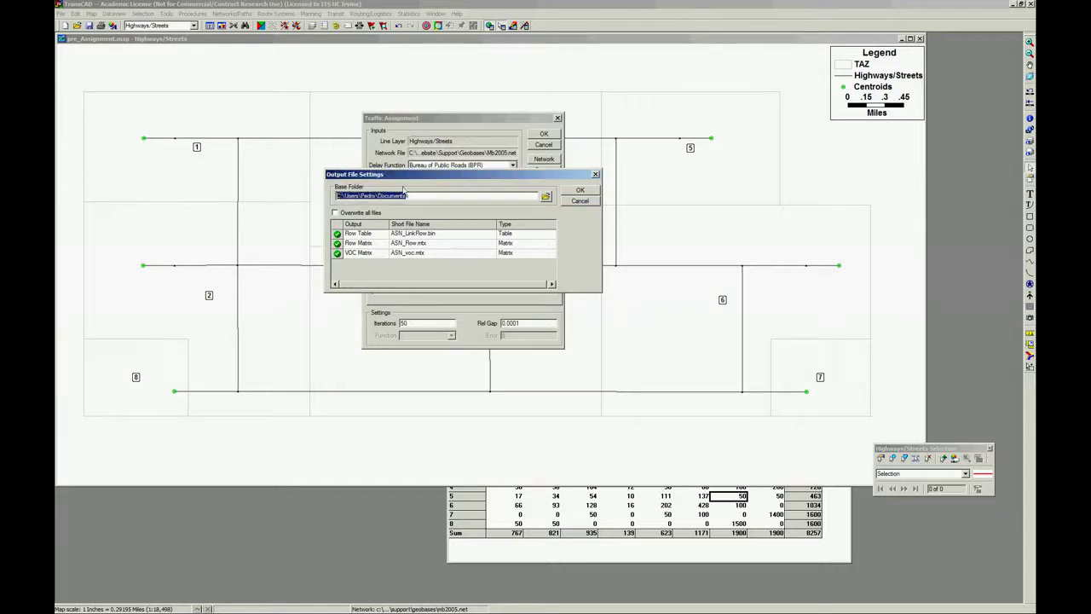
text(C:\Users\Pedro\Documents\UCI\2011_2_SPRING (6th Quarter)\CEE123\FinalWebsite\project\)
Step: Make a new AssignmentResults folder under Support\Outputs the base folder and turn on Overwrite all files
click(546, 198)
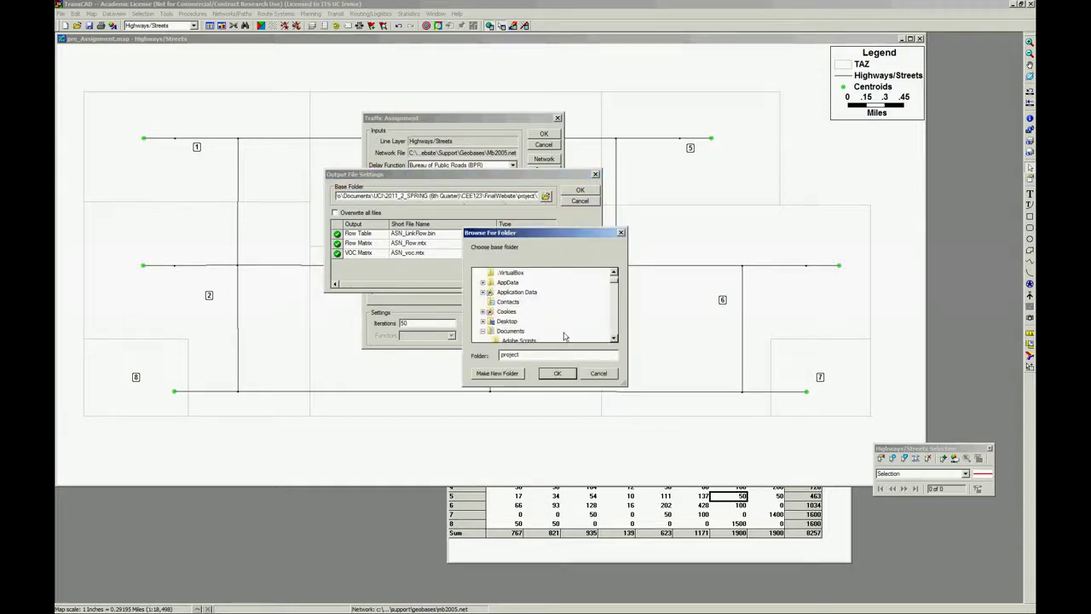
drag(616, 282, 617, 314)
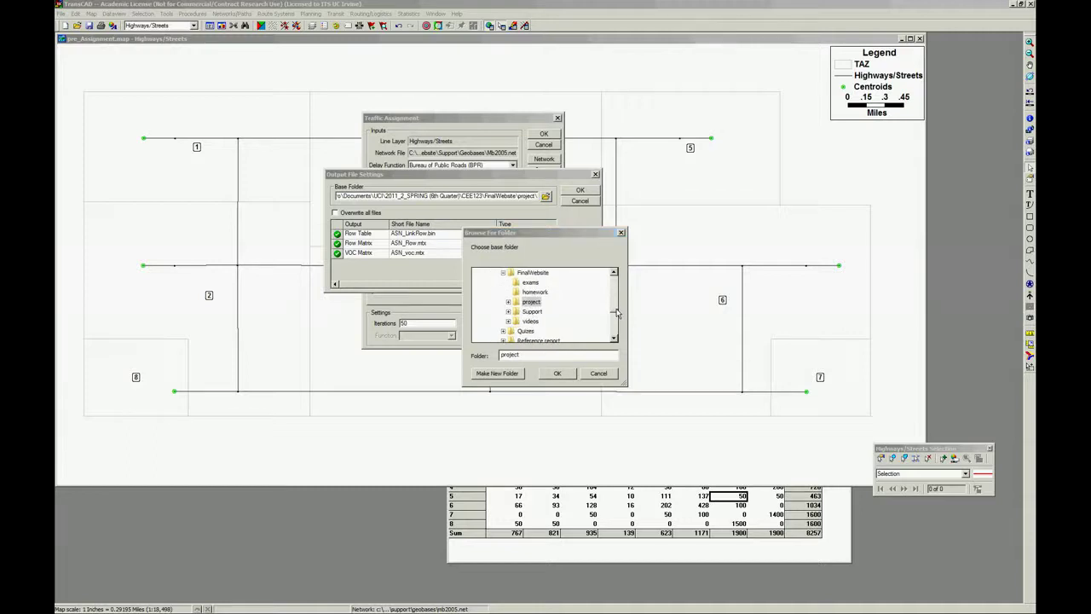
click(508, 311)
click(537, 331)
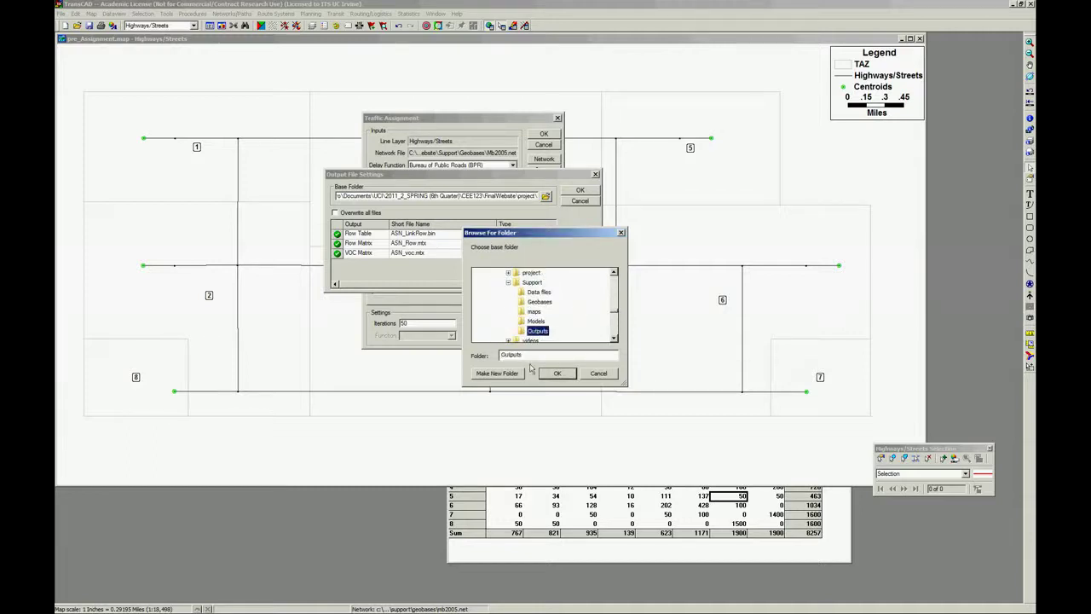
click(503, 374)
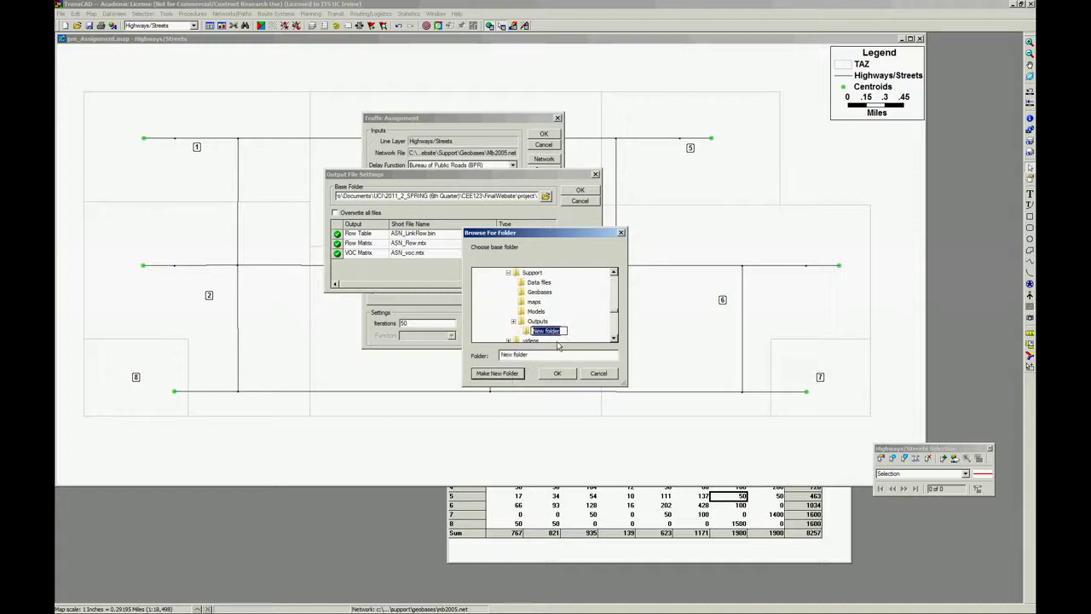
text(AssignmentResults)
key(Return)
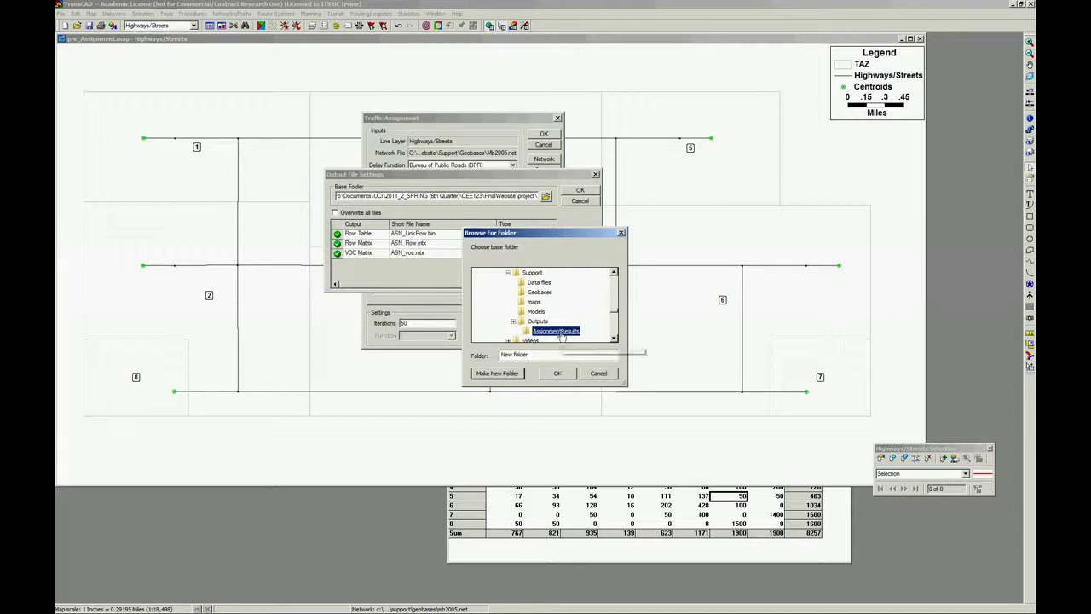
click(558, 372)
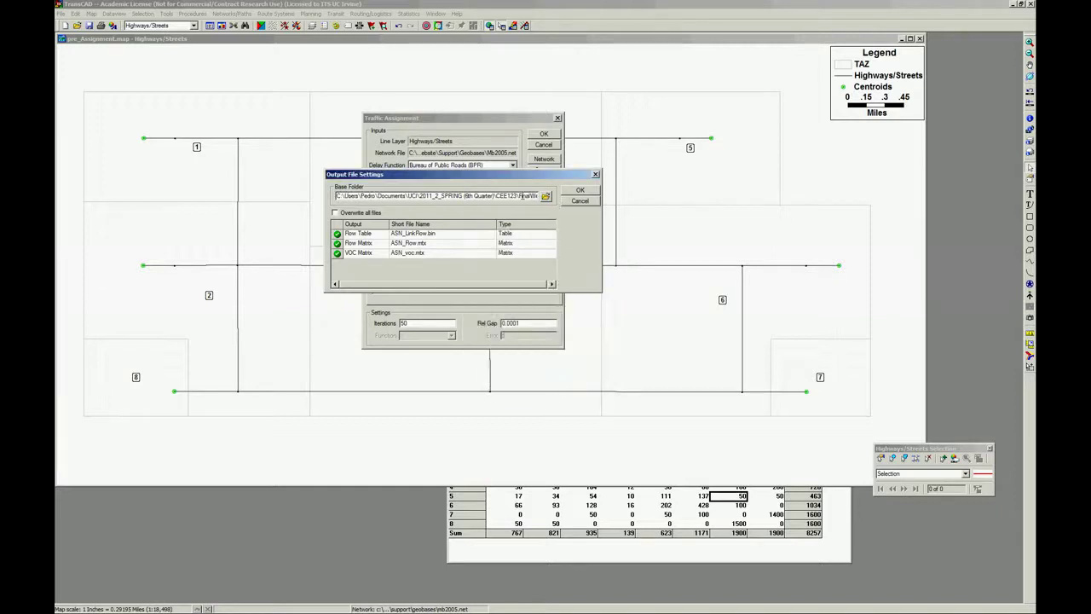
drag(520, 195, 640, 226)
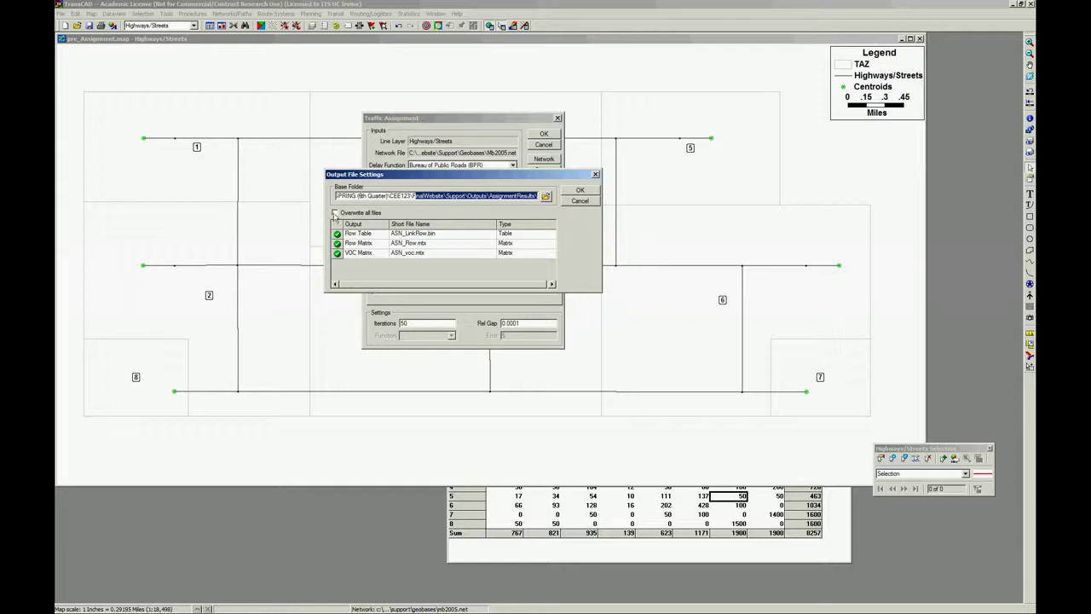
click(335, 214)
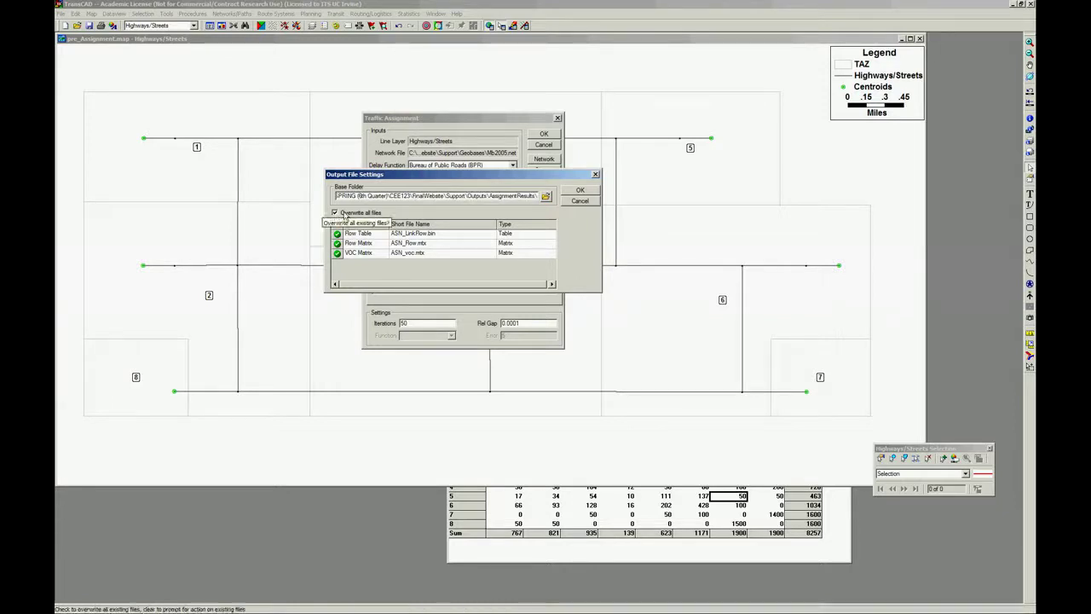
Step: Run the assignment and open its report from the Results Summary
click(586, 192)
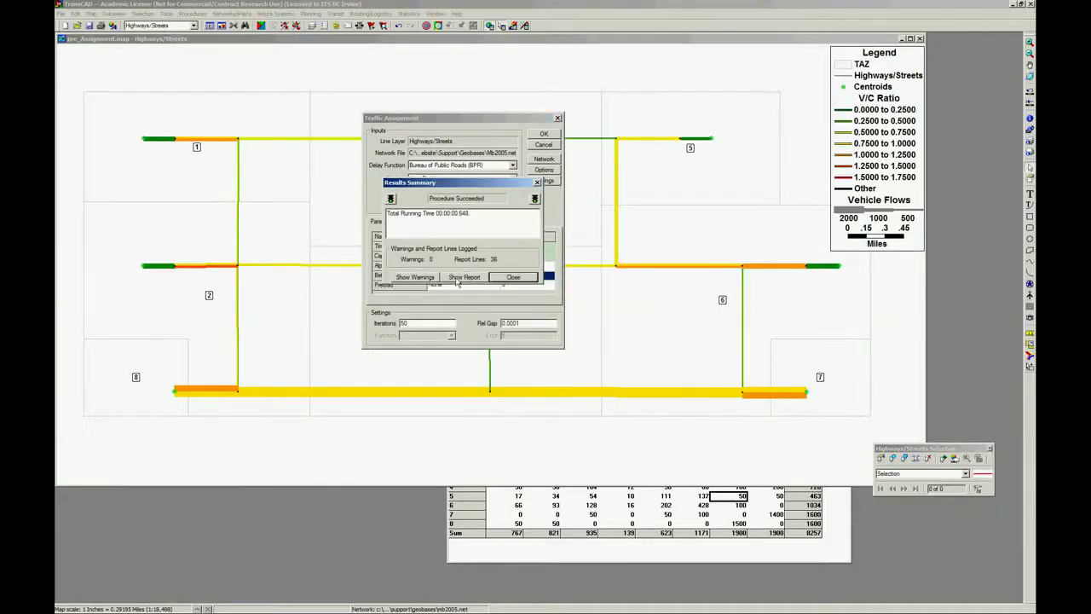
click(512, 313)
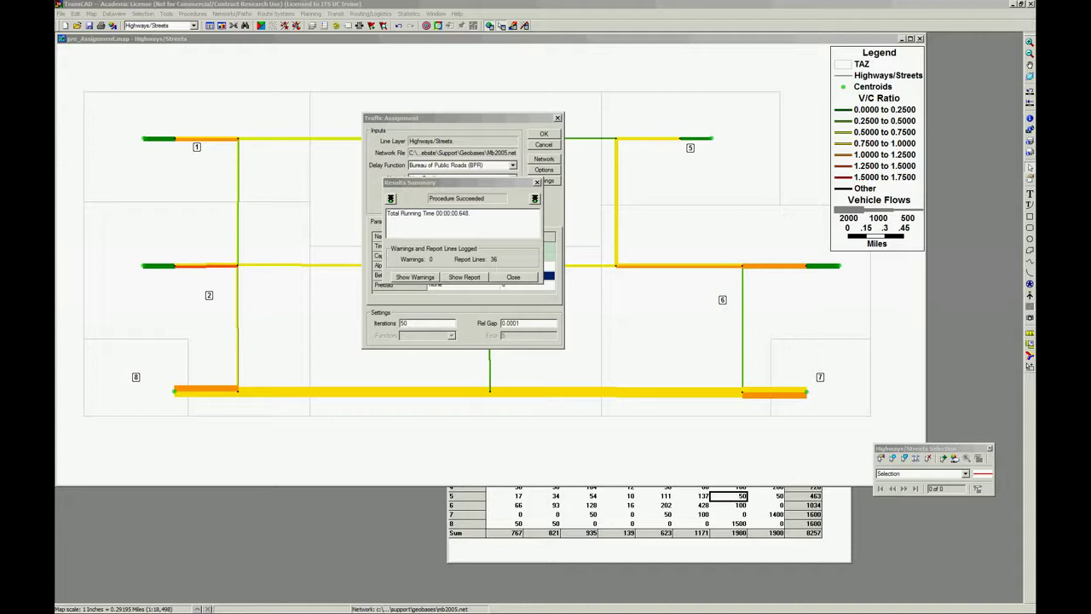
double_click(505, 70)
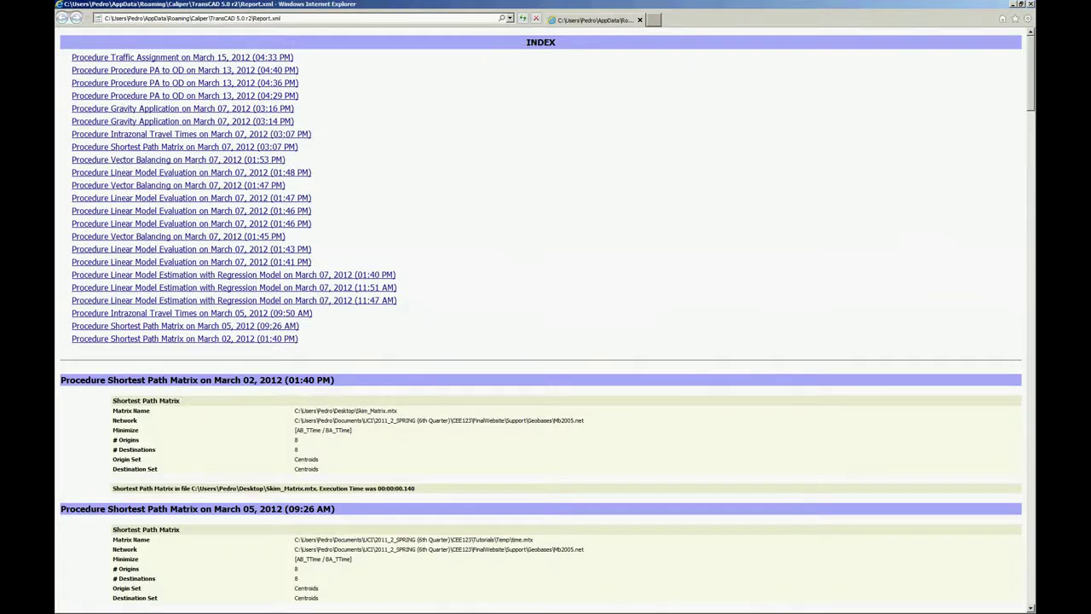
Step: Jump to the Traffic Assignment section and check the iteration count and total VMT
click(271, 57)
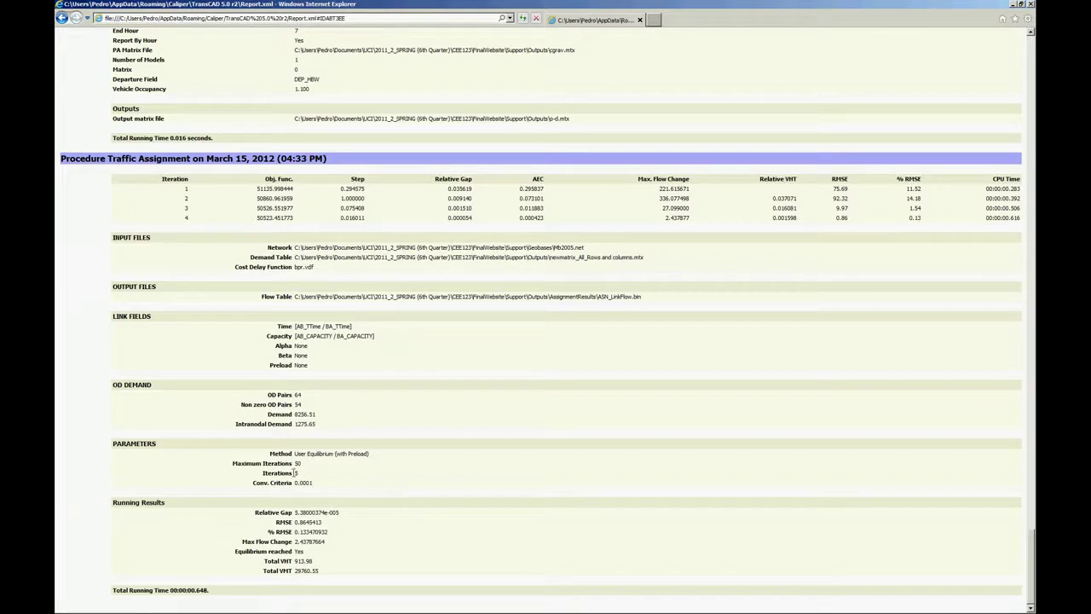
mouse_move(297, 474)
mouse_down()
mouse_move(312, 484)
mouse_move(295, 483)
mouse_up()
drag(322, 571, 295, 562)
Step: Close the report and assignment dialogs, then dismiss Automatic Labels without changes
click(1031, 4)
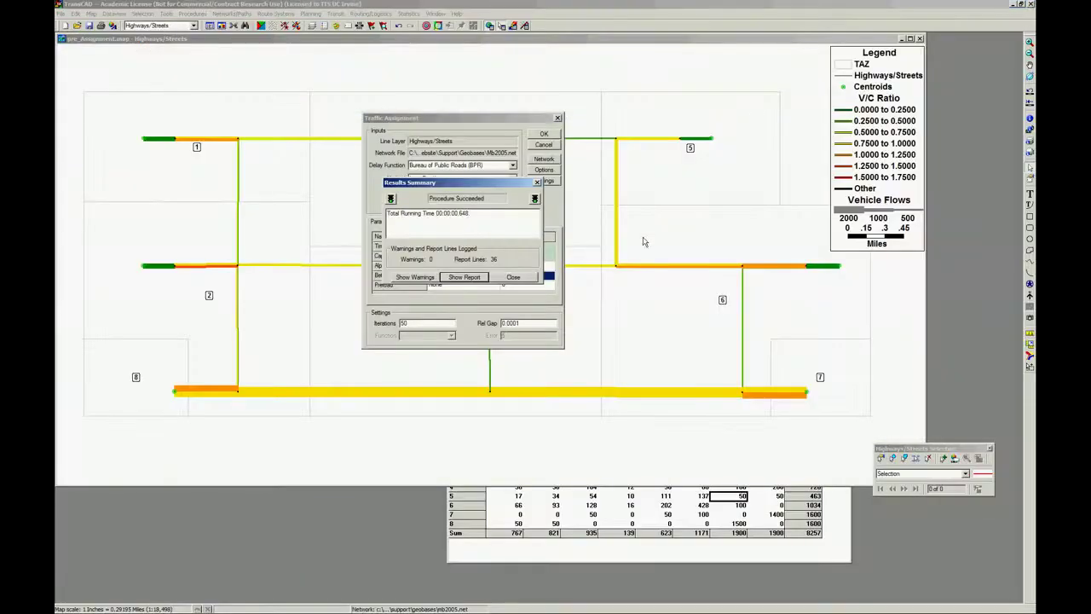
click(514, 275)
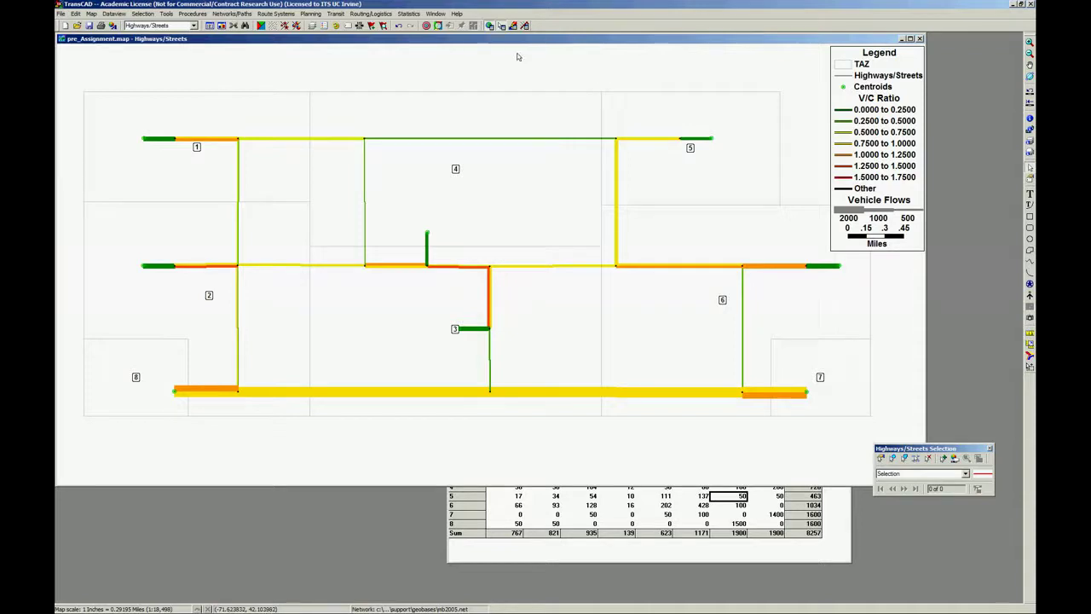
click(348, 26)
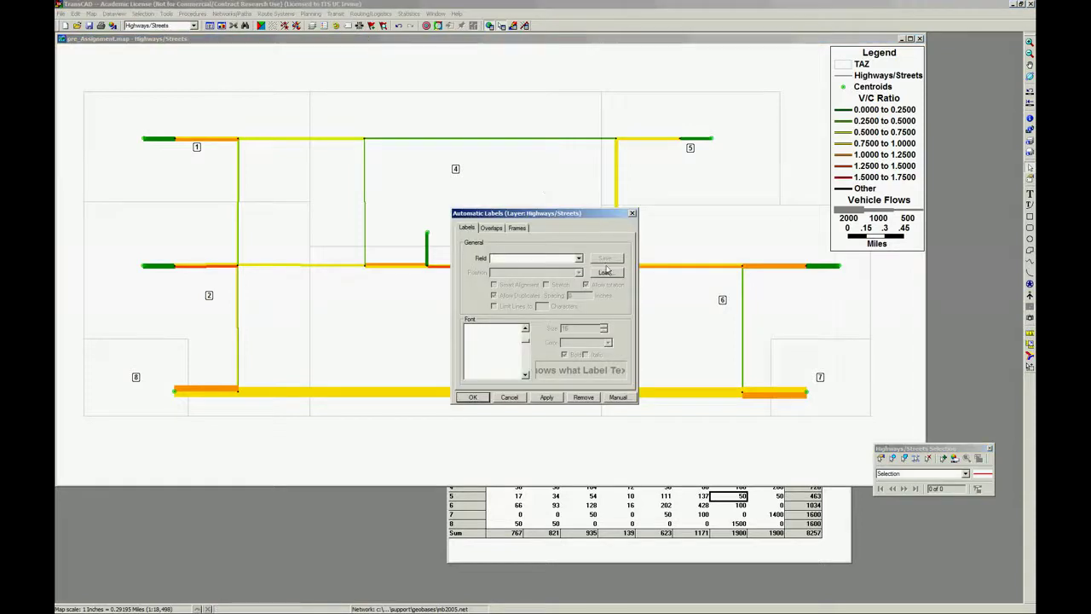
click(632, 214)
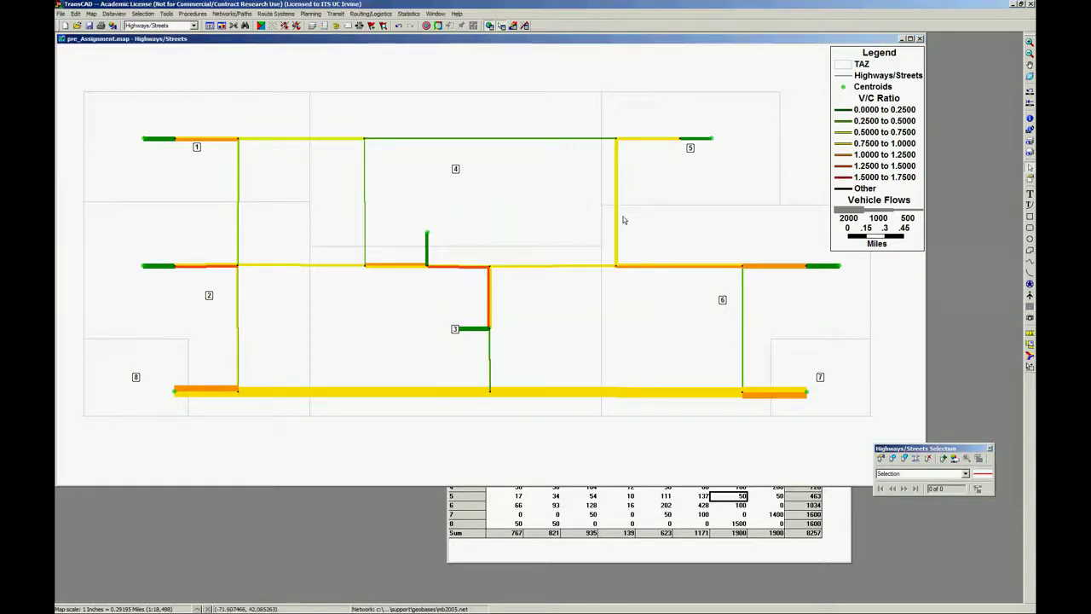